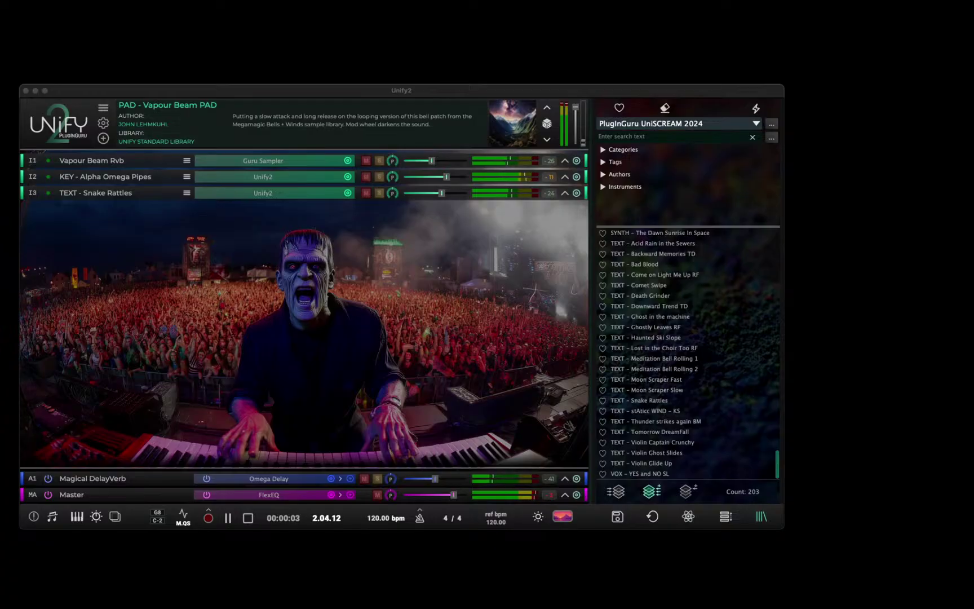
- Restart playback of the PAD - Vapour Beam PAD patch from the beginning
{"action": "key", "text": "space"}
{"action": "key", "text": "space"}
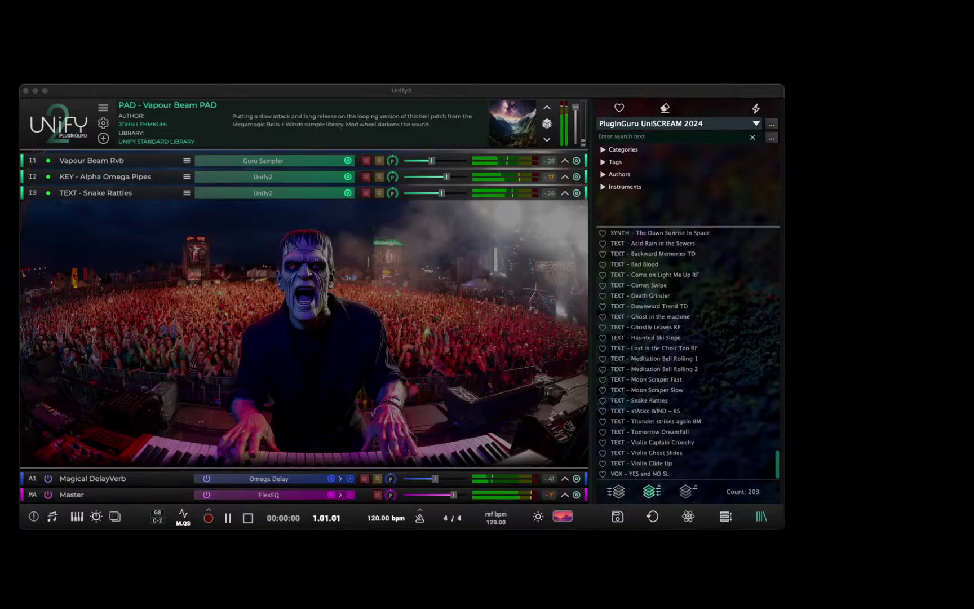
{"action": "mouse_move", "coordinate": [398, 601]}
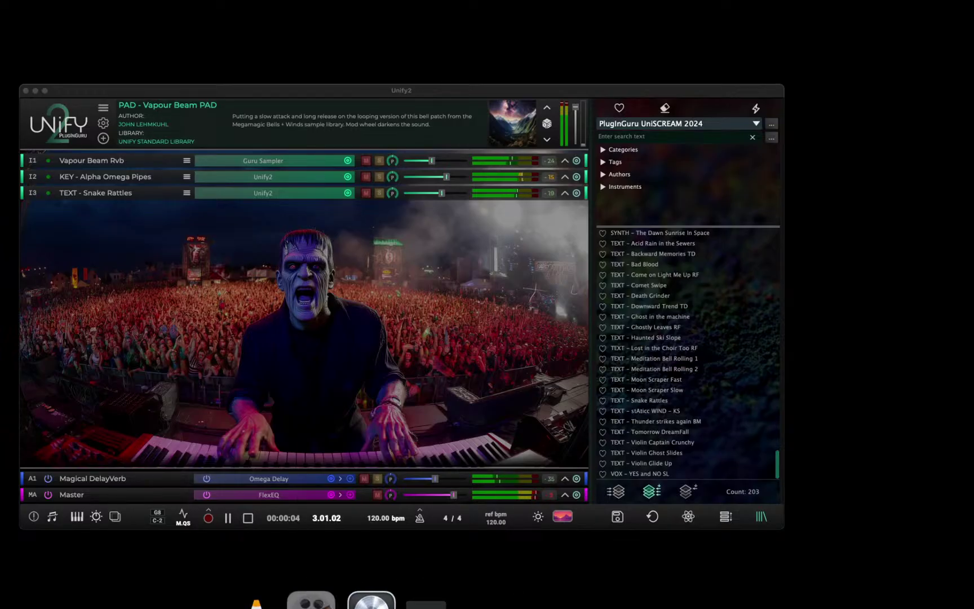
{"action": "right_click", "coordinate": [311, 601]}
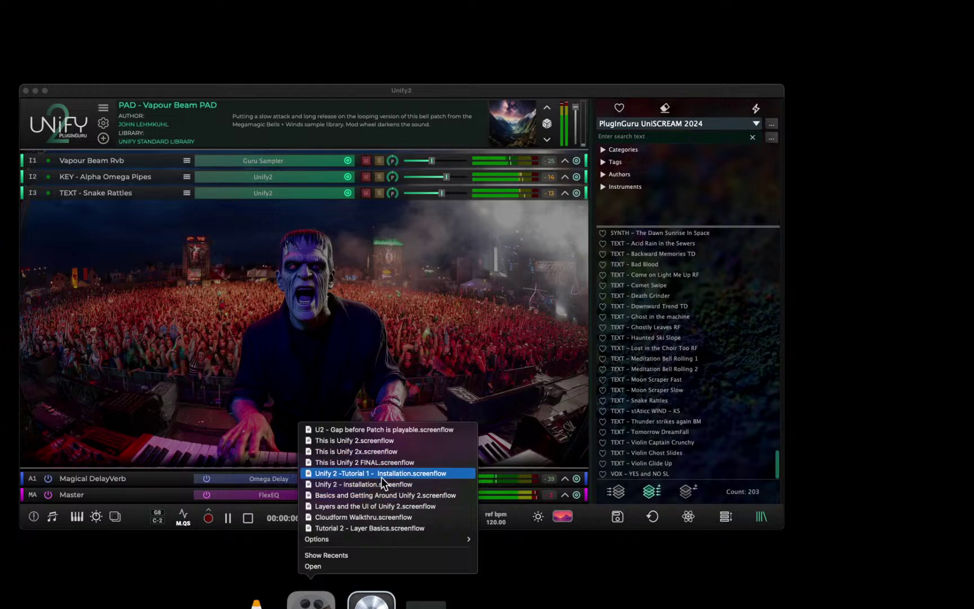
{"action": "left_click", "coordinate": [249, 554]}
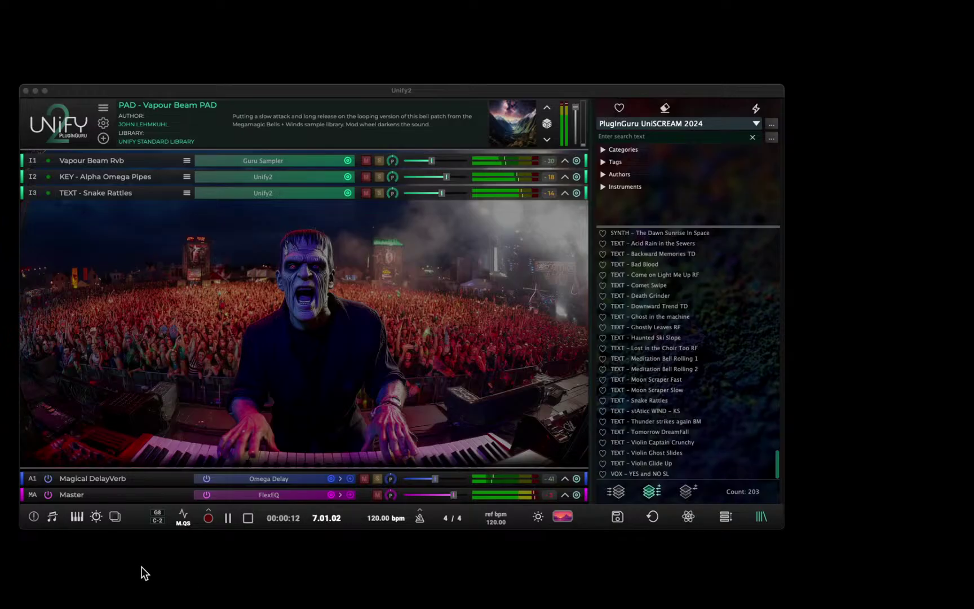
- Stop the Vapour Beam PAD playback and start it again from bar 1
{"action": "key", "text": "space"}
{"action": "mouse_move", "coordinate": [284, 602]}
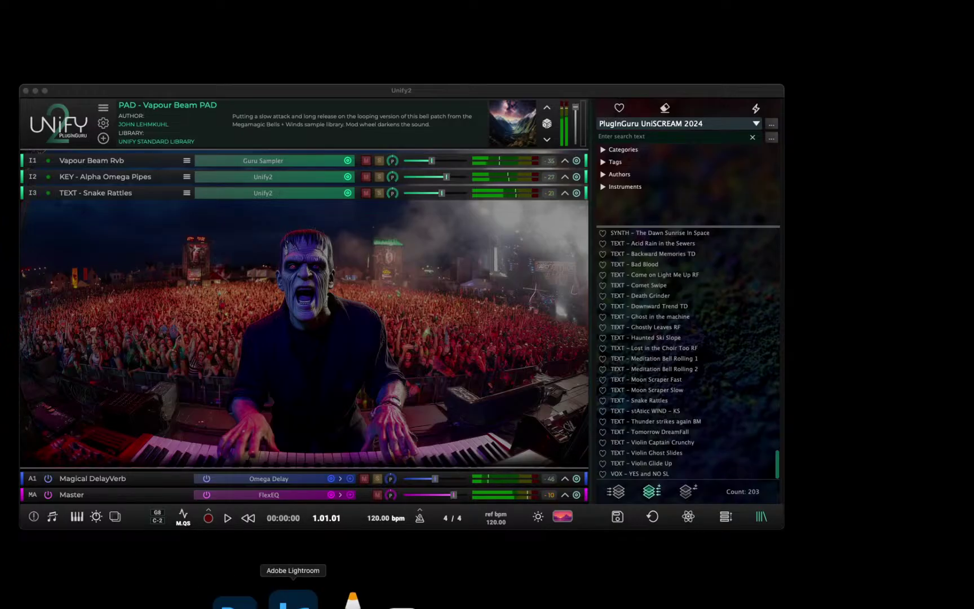
{"action": "key", "text": "space"}
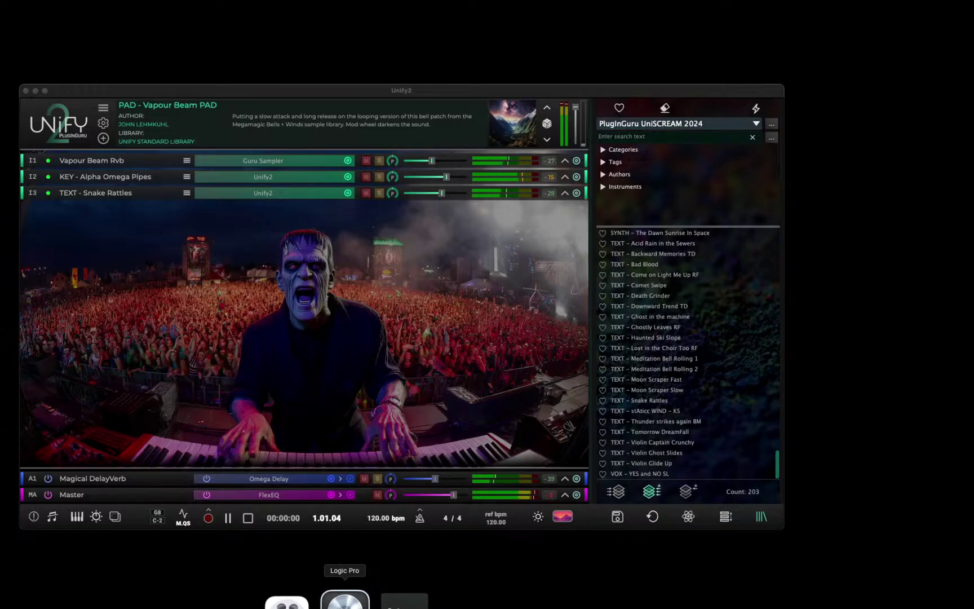
- Switch to Logic Pro, browse the recent projects and open a project
{"action": "left_click", "coordinate": [345, 601]}
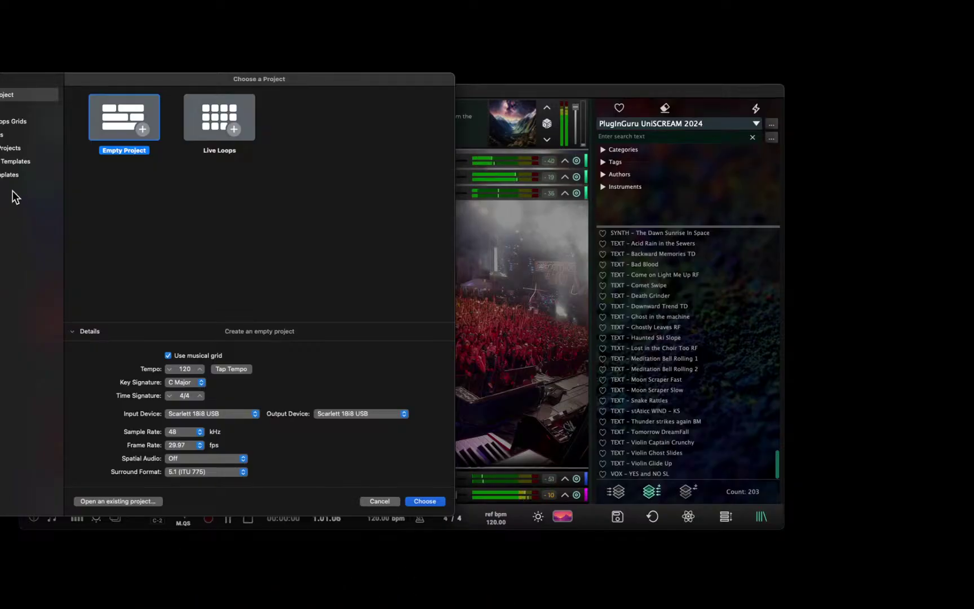
{"action": "left_click", "coordinate": [10, 107]}
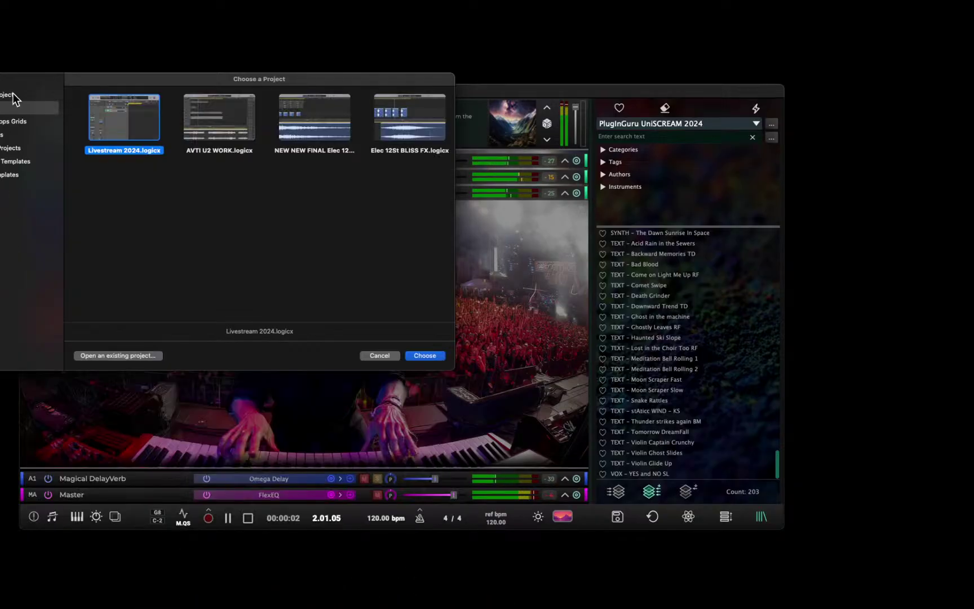
{"action": "left_click_drag", "start_coordinate": [38, 81], "coordinate": [973, 192]}
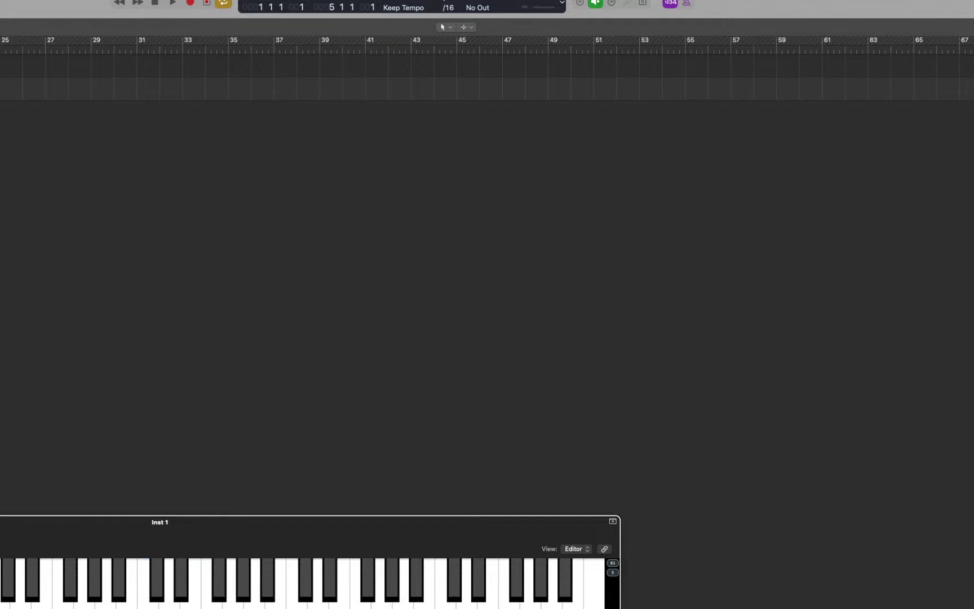
{"action": "key", "text": "super+k"}
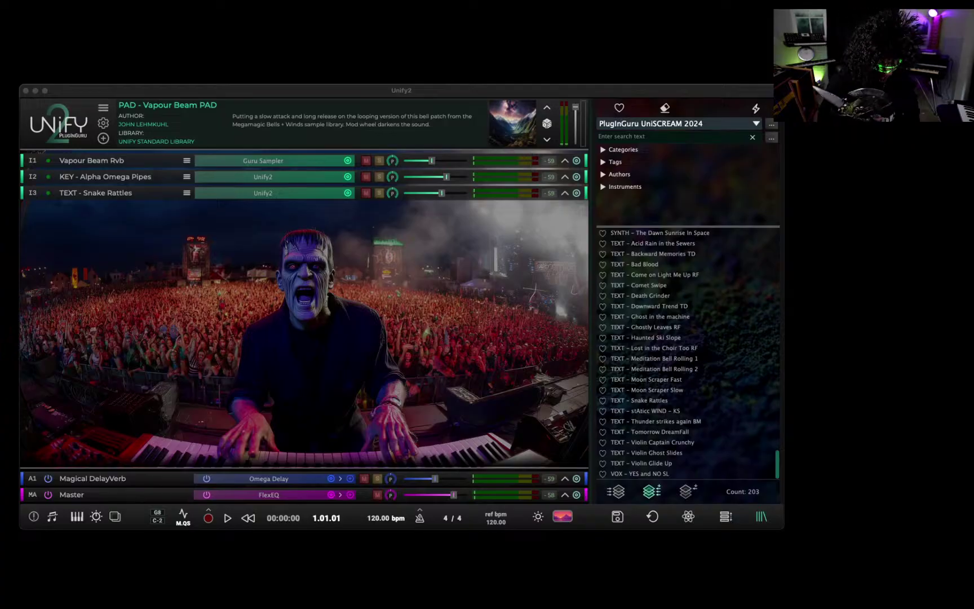
- Switch playback of the Vapour Beam PAD patch on and off repeatedly to audition its layered sound
{"action": "key", "text": "space"}
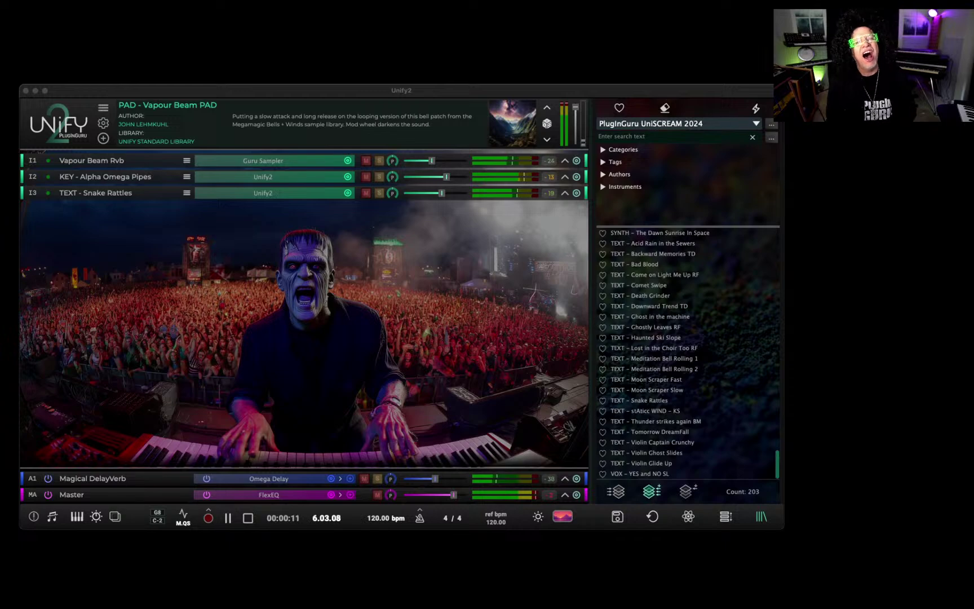
{"action": "key", "text": "space"}
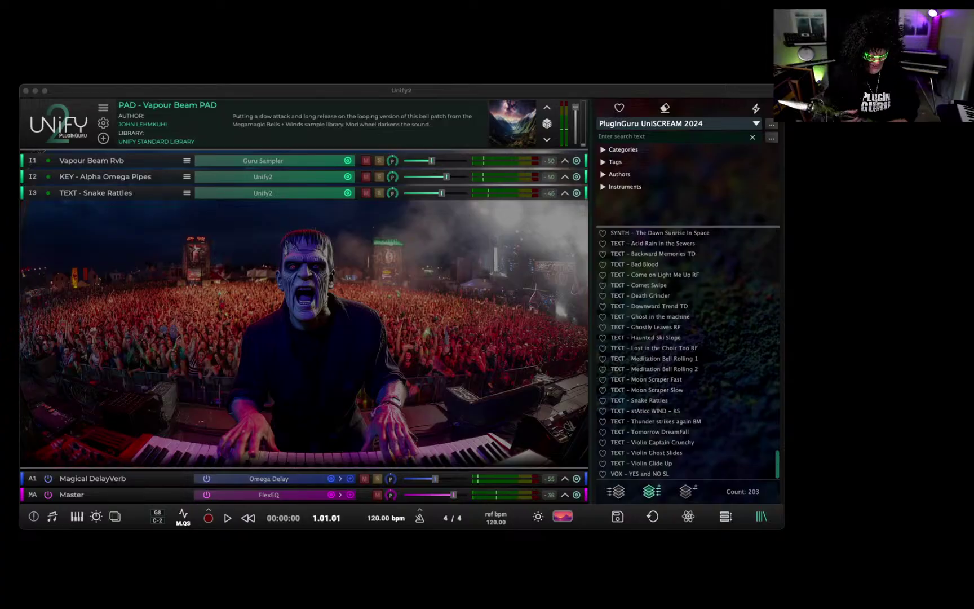
{"action": "key", "text": "space"}
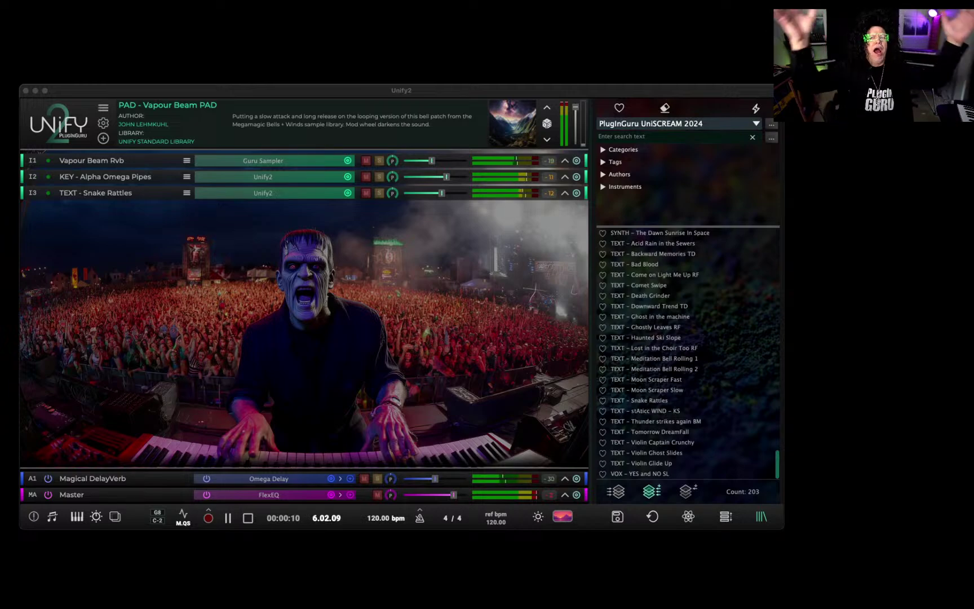
{"action": "key", "text": "space"}
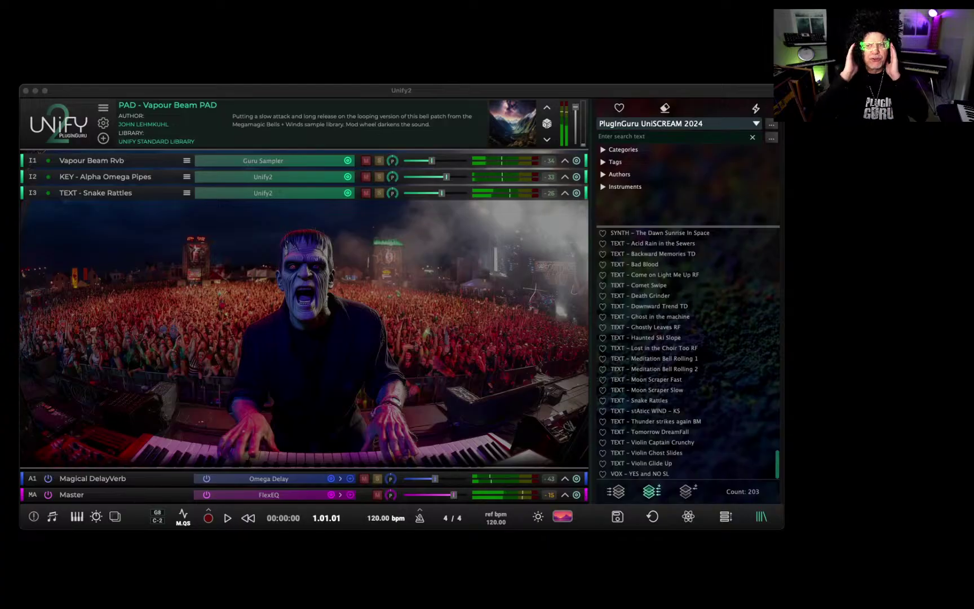
{"action": "key", "text": "space"}
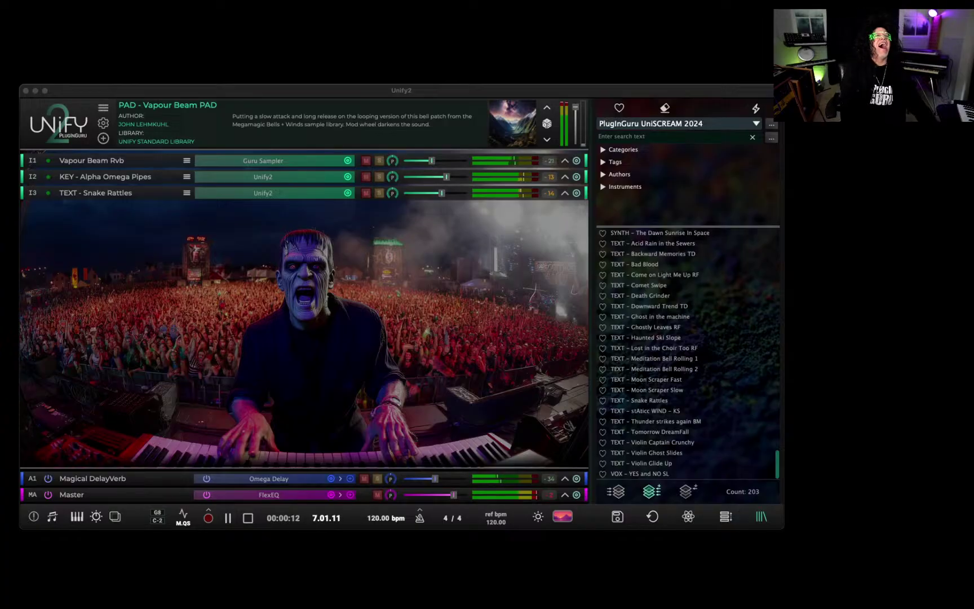
{"action": "key", "text": "space"}
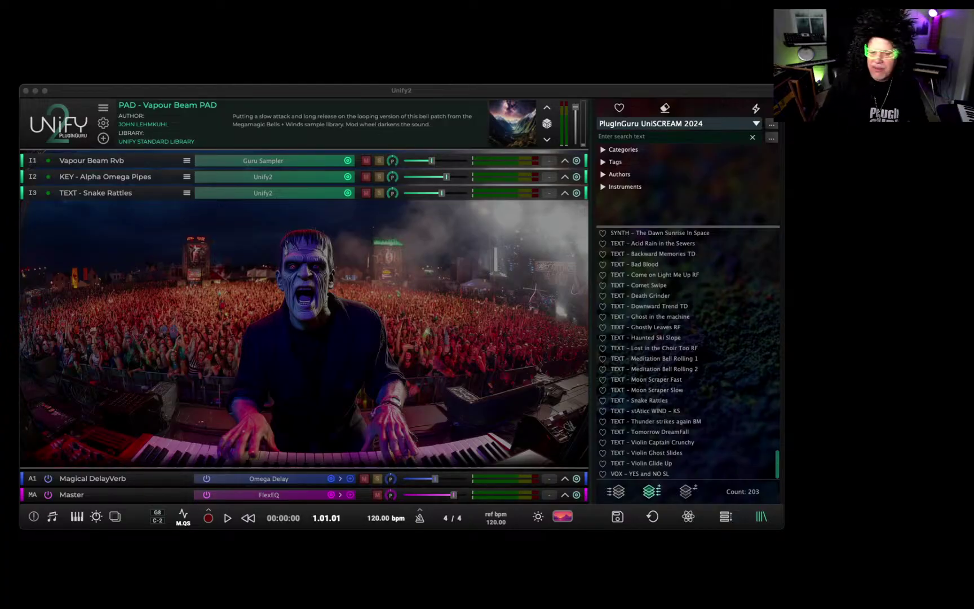
{"action": "key", "text": "space"}
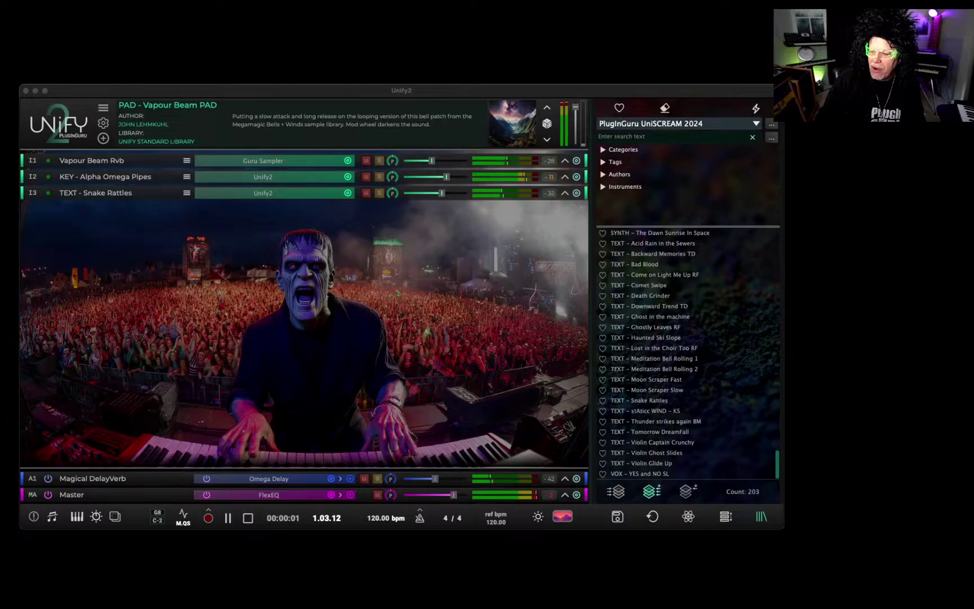
{"action": "key", "text": "space"}
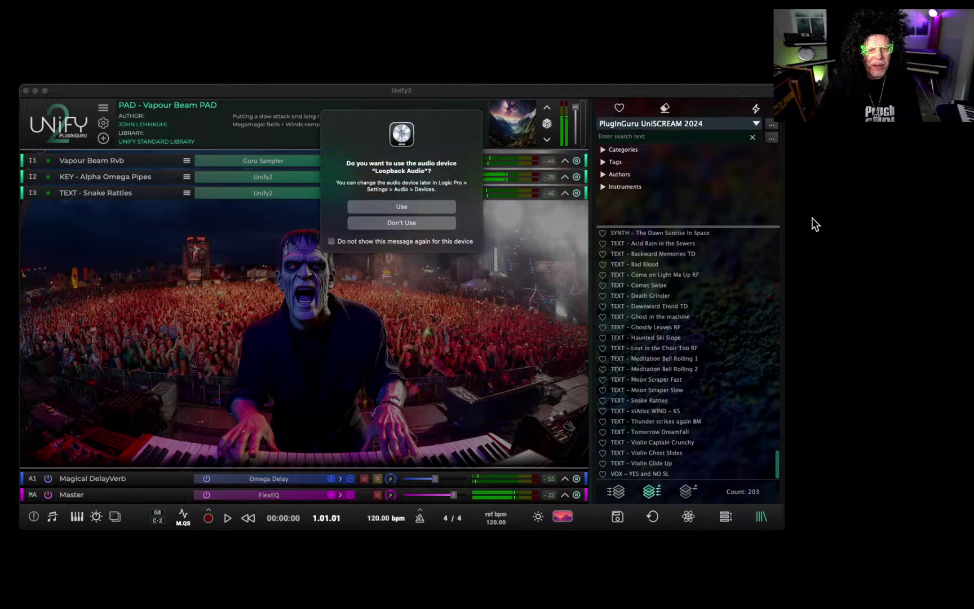
- Decline using Loopback Audio as Logic Pro's audio device and switch to OBS
{"action": "left_click", "coordinate": [385, 221]}
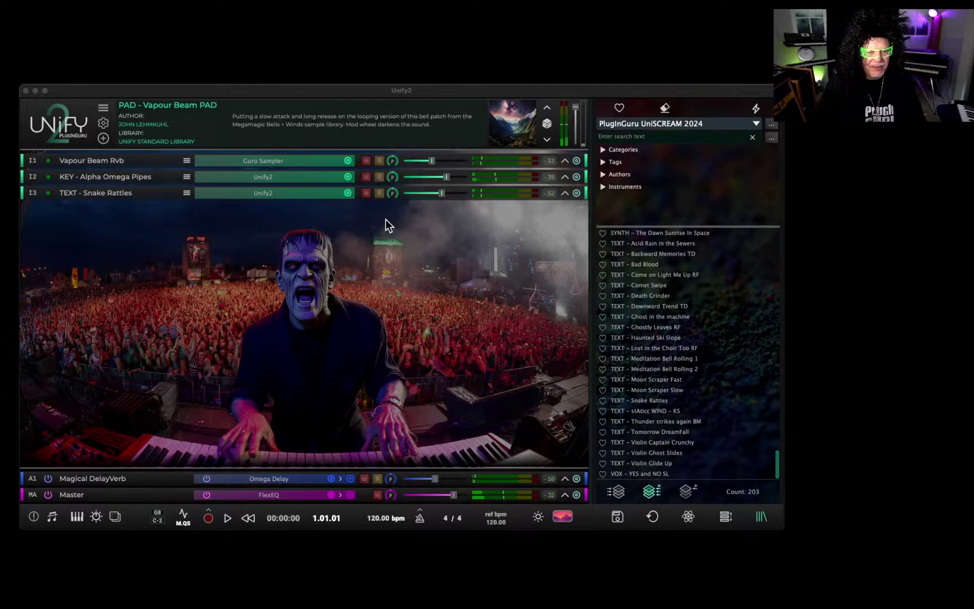
{"action": "key", "text": "super+Tab"}
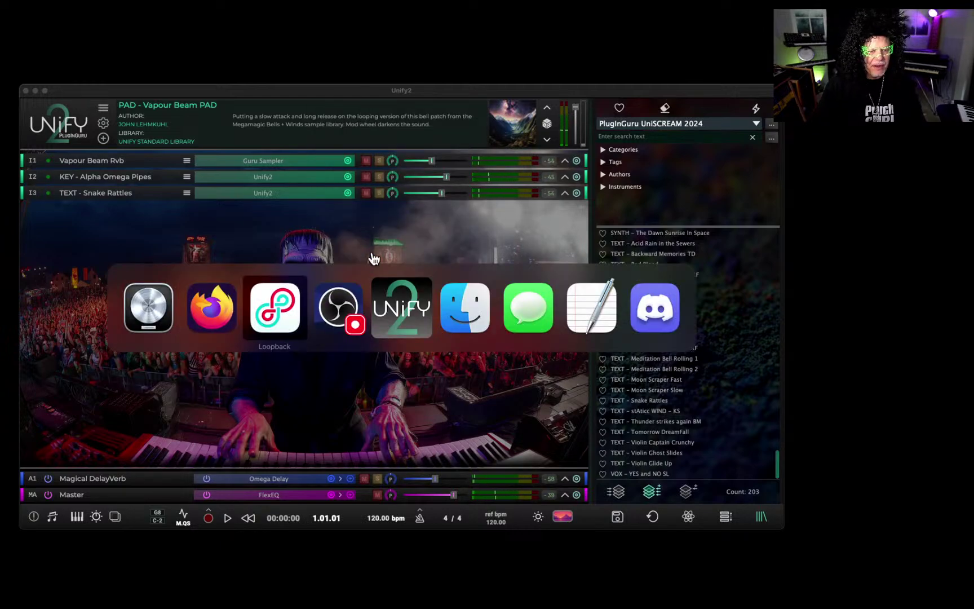
{"action": "left_click", "coordinate": [344, 321]}
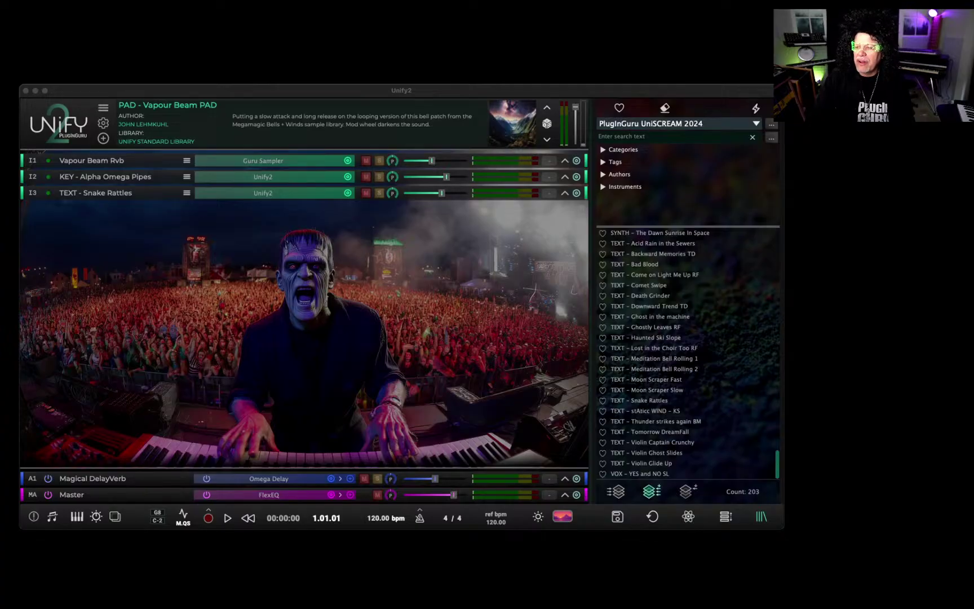
- Audition the loaded pad patch in several short playback passes and end with the transport stopped
{"action": "key", "text": "space"}
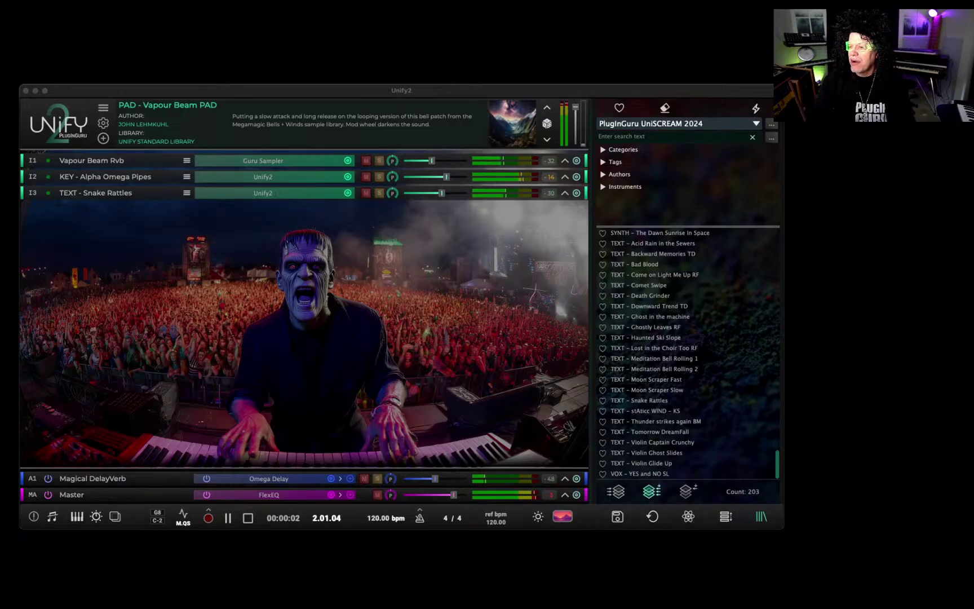
{"action": "key", "text": "space"}
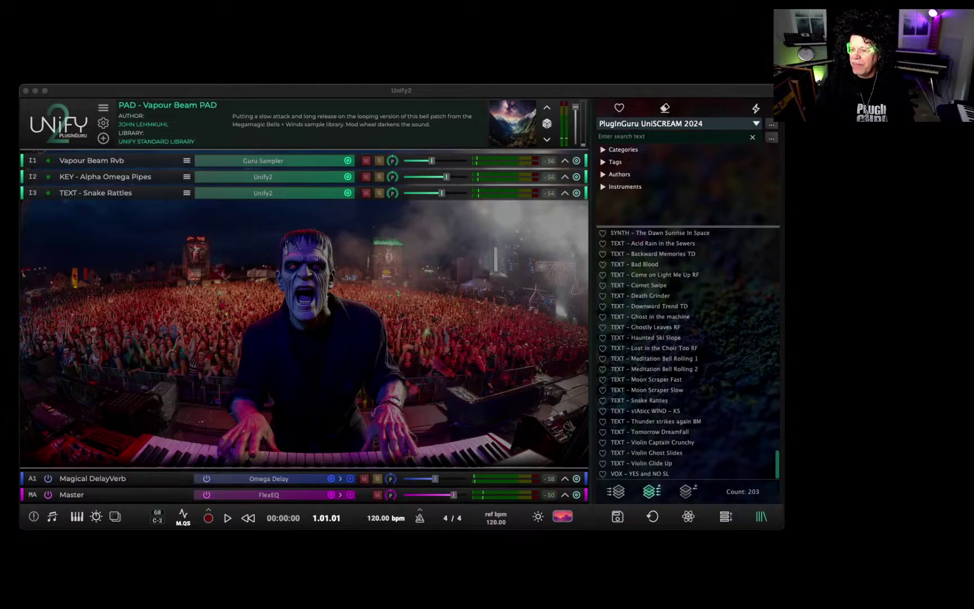
{"action": "key", "text": "space"}
{"action": "key", "text": "space"}
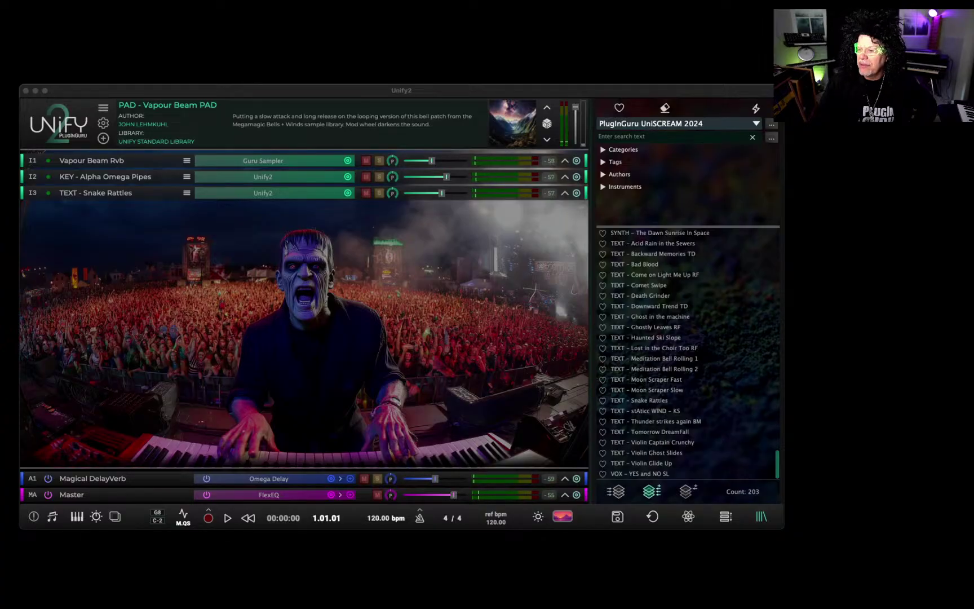
{"action": "key", "text": "space"}
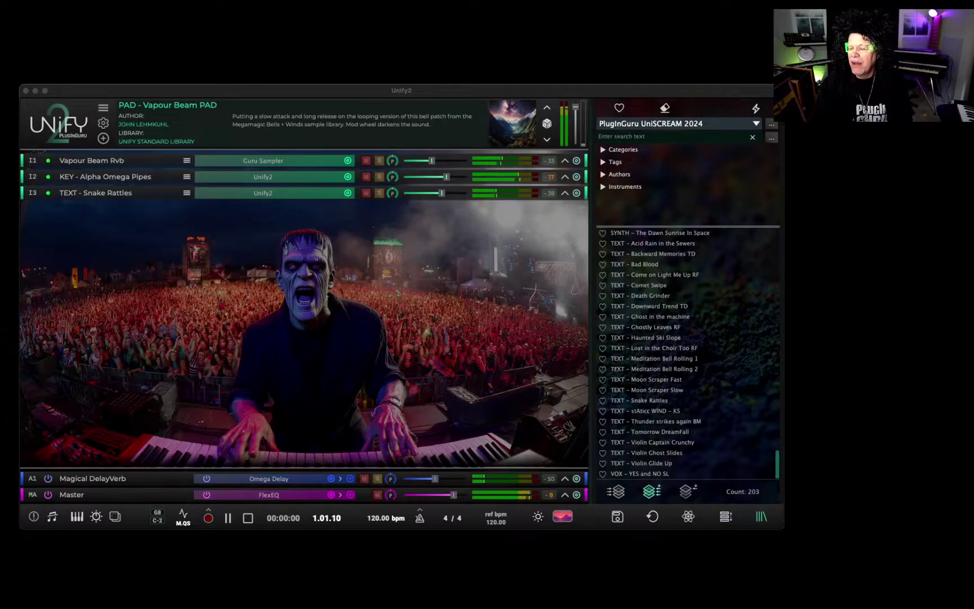
{"action": "key", "text": "space"}
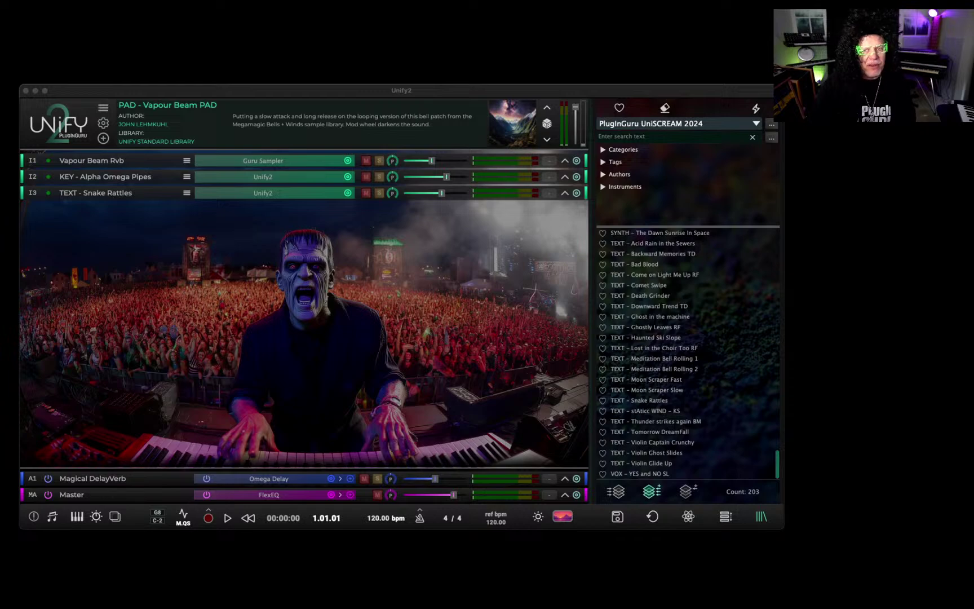
{"action": "key", "text": "space"}
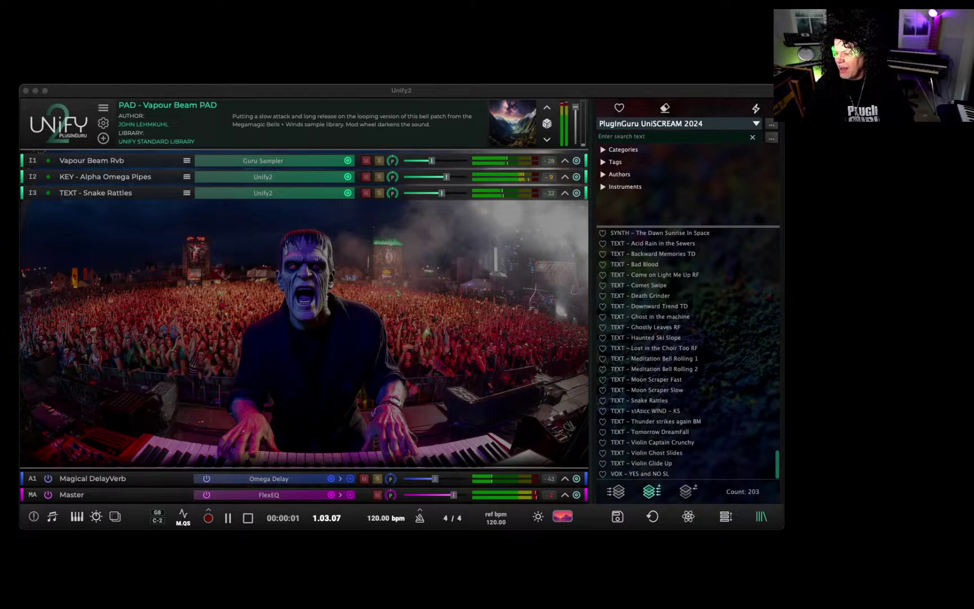
{"action": "key", "text": "space"}
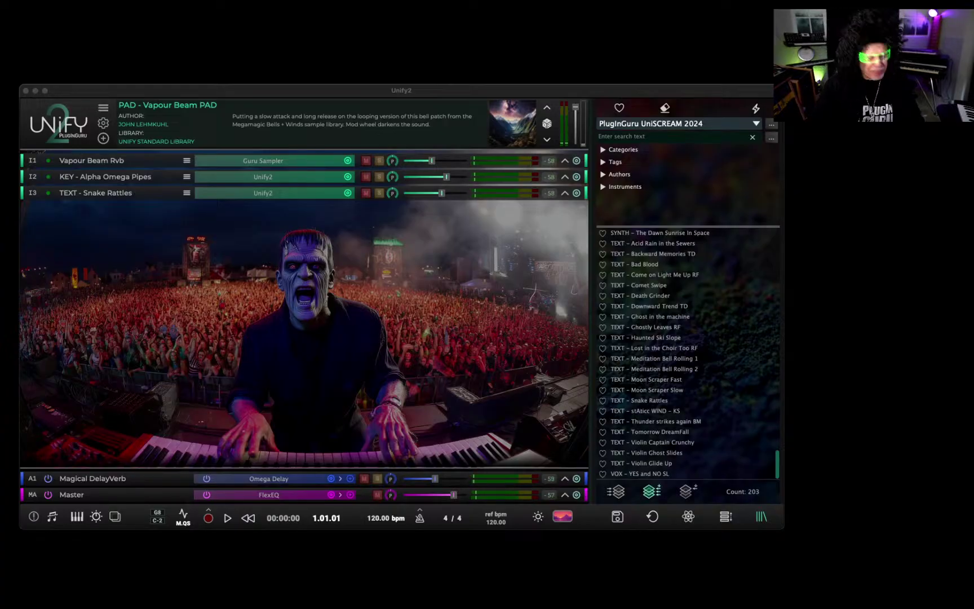
{"action": "key", "text": "super+Tab"}
{"action": "key", "text": "Tab"}
{"action": "key", "text": "shift+Tab"}
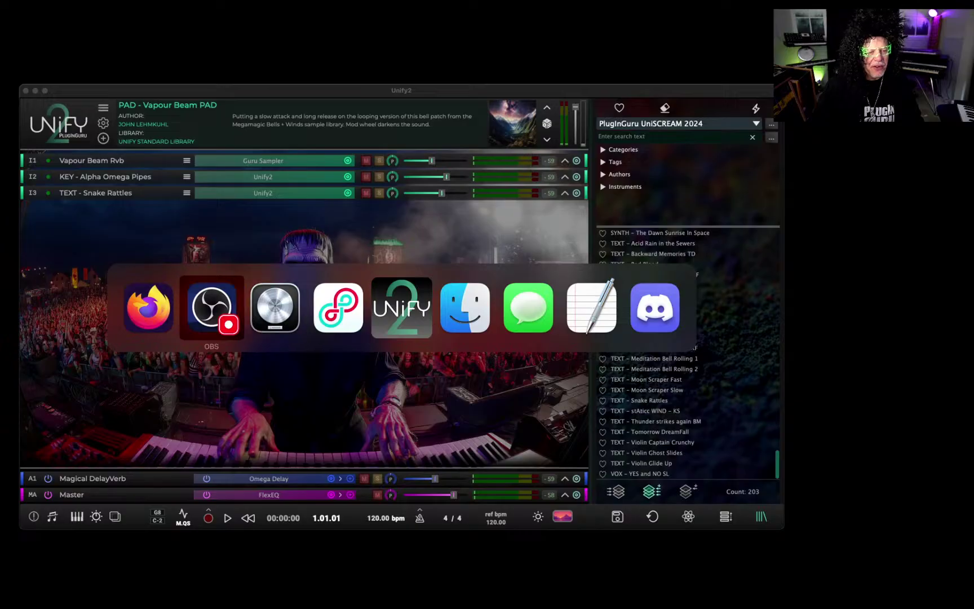
{"action": "key", "text": "Escape"}
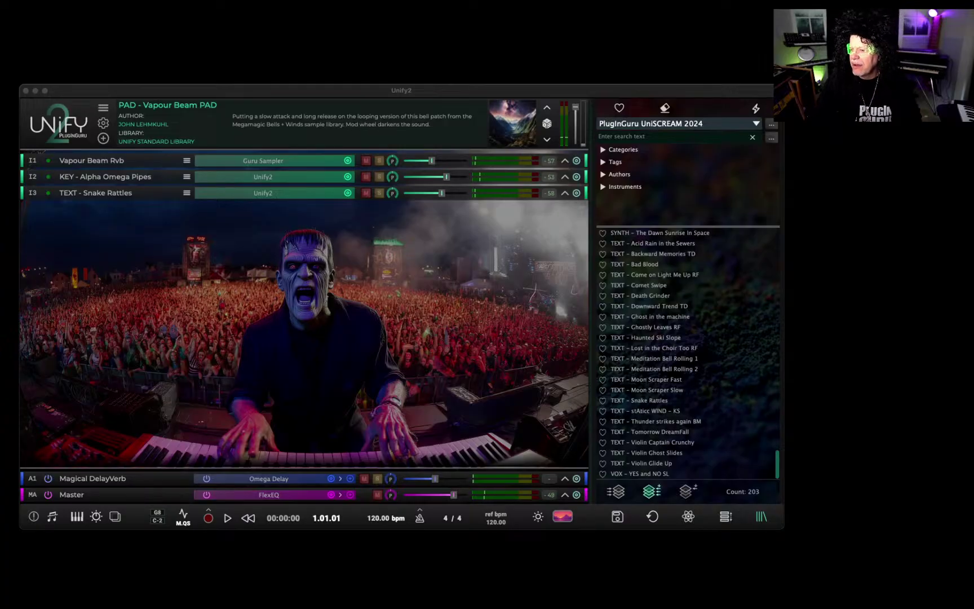
- Play the loaded pad patch in short passes from bar 1 and leave playback running
{"action": "key", "text": "space"}
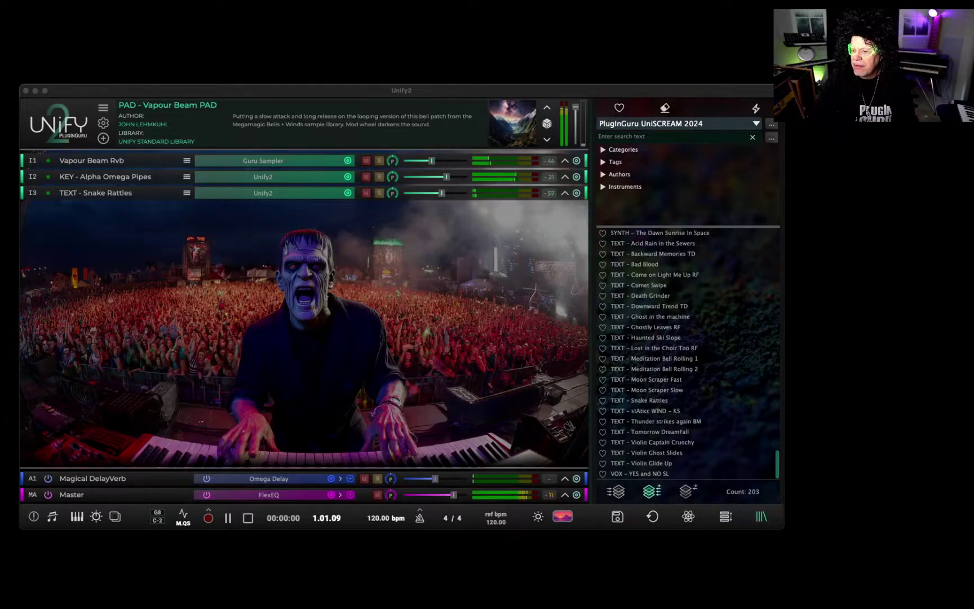
{"action": "key", "text": "space"}
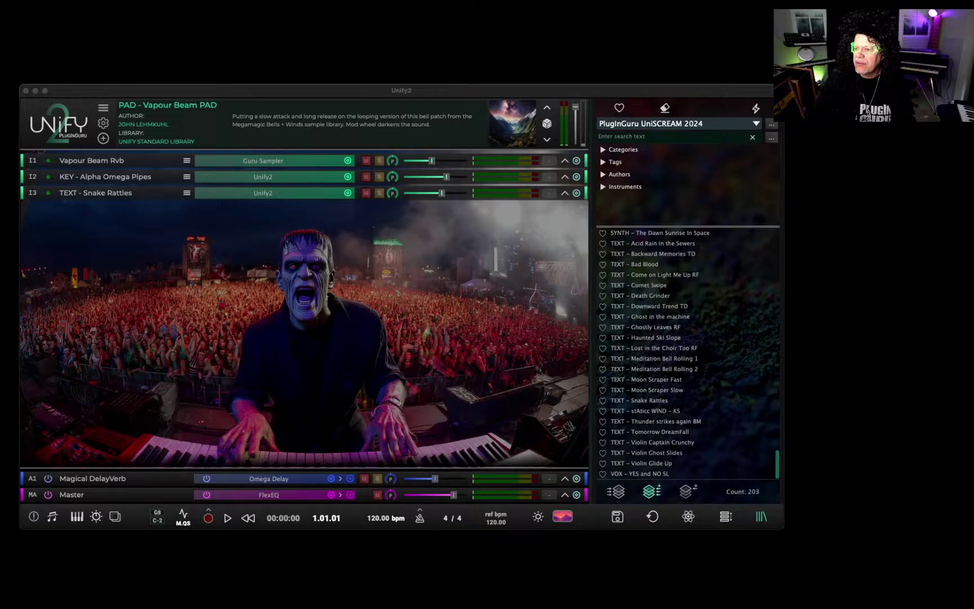
{"action": "key", "text": "space"}
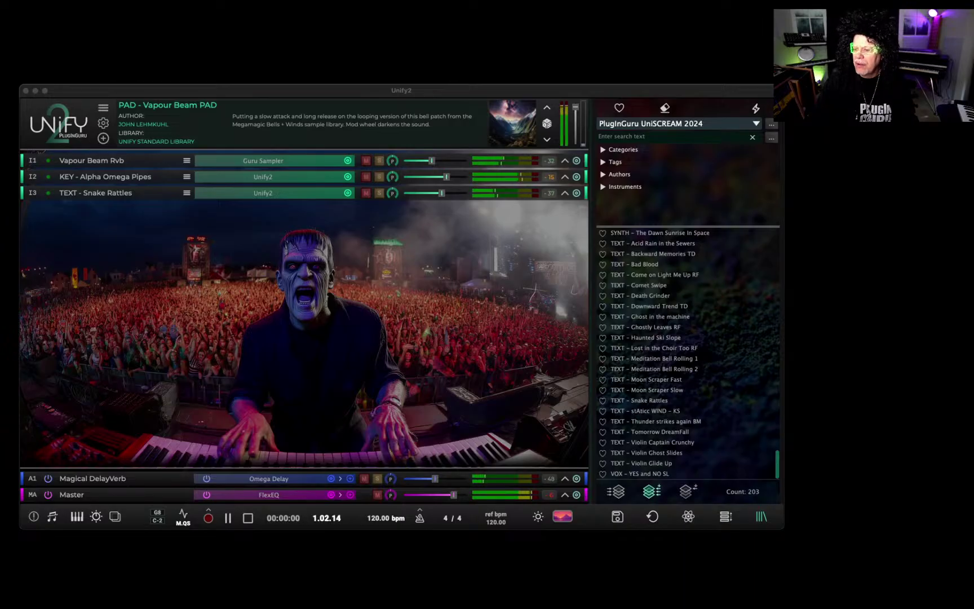
{"action": "key", "text": "space"}
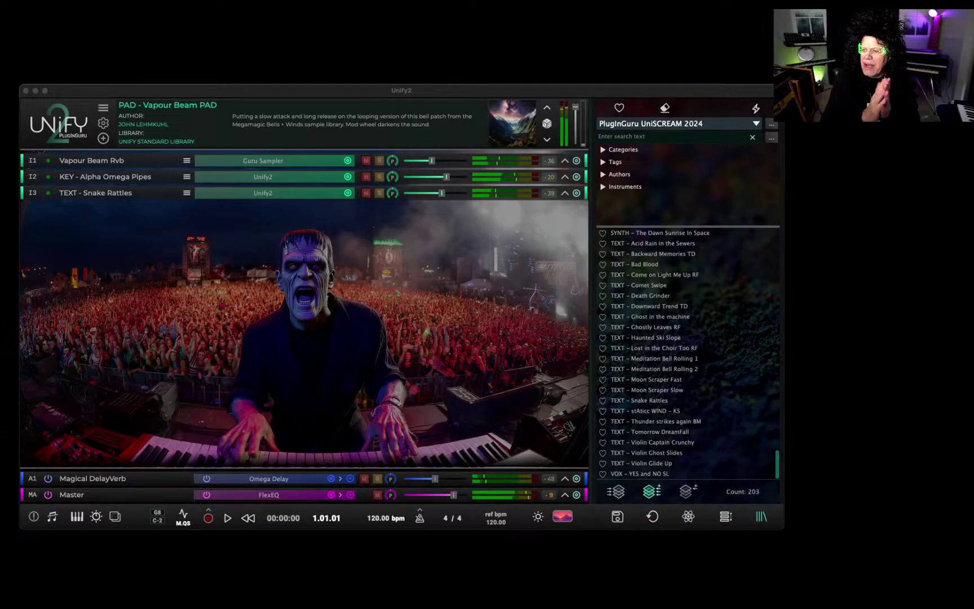
{"action": "key", "text": "space"}
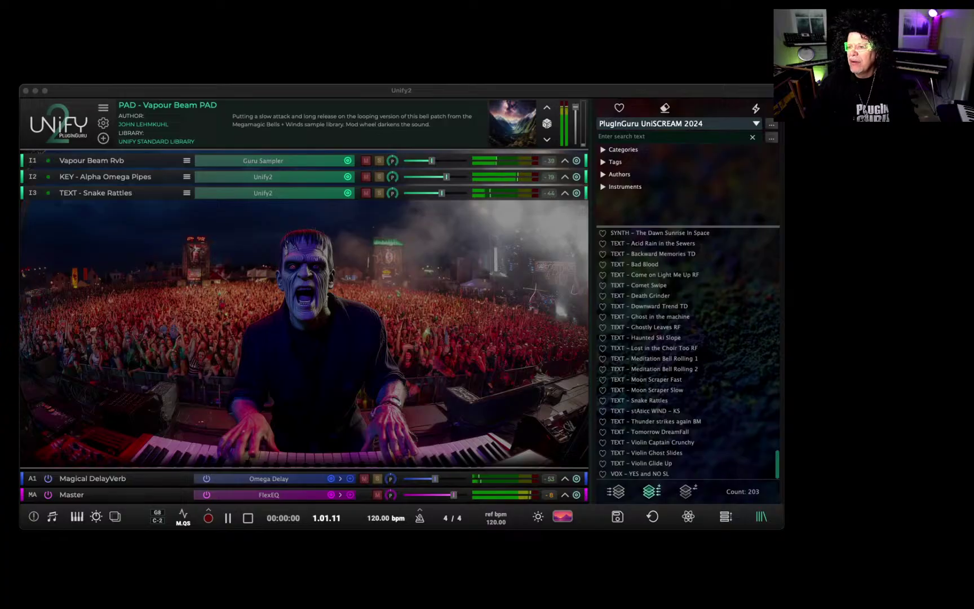
- Start and stop playback of the Vapour Beam PAD patch repeatedly to check its audio output, and leave the transport stopped
{"action": "key", "text": "space"}
{"action": "key", "text": "space"}
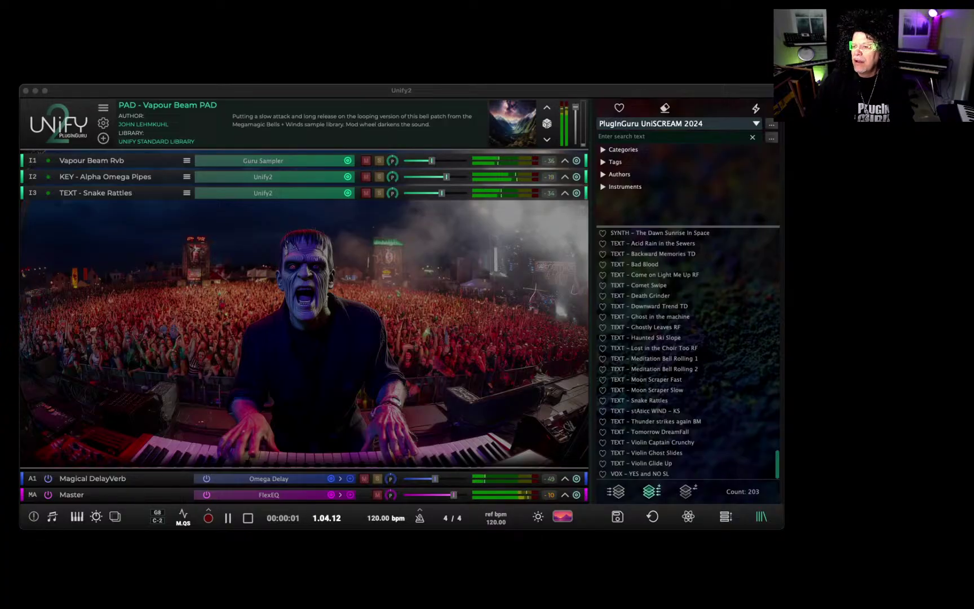
{"action": "key", "text": "space"}
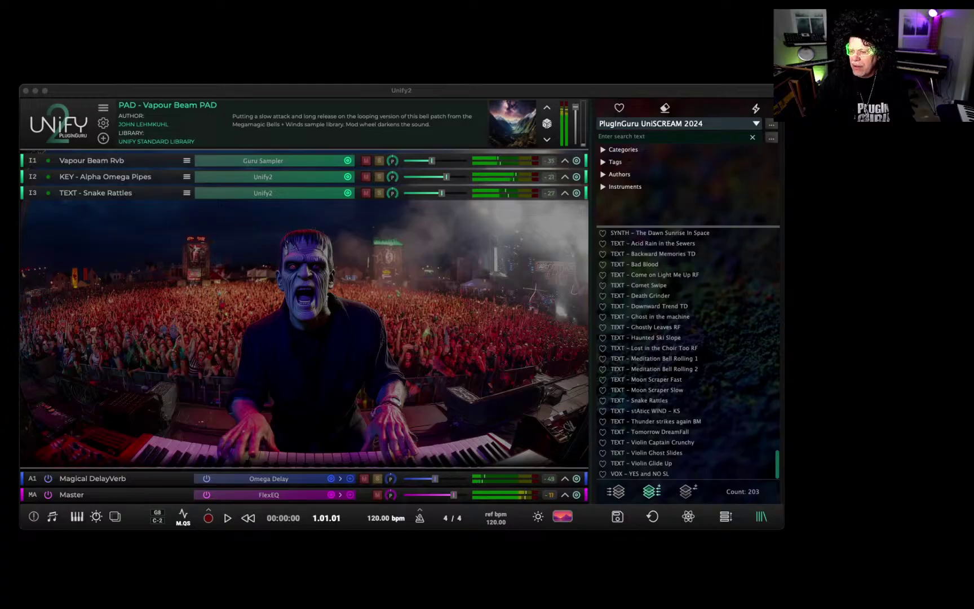
{"action": "key", "text": "space"}
{"action": "key", "text": "space"}
{"action": "key", "text": "space"}
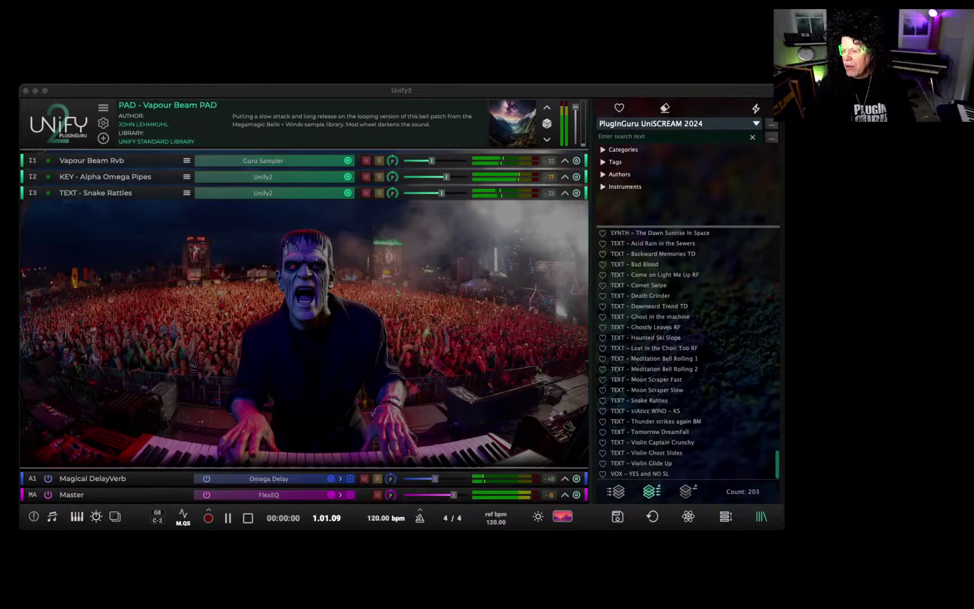
{"action": "key", "text": "space"}
{"action": "key", "text": "space"}
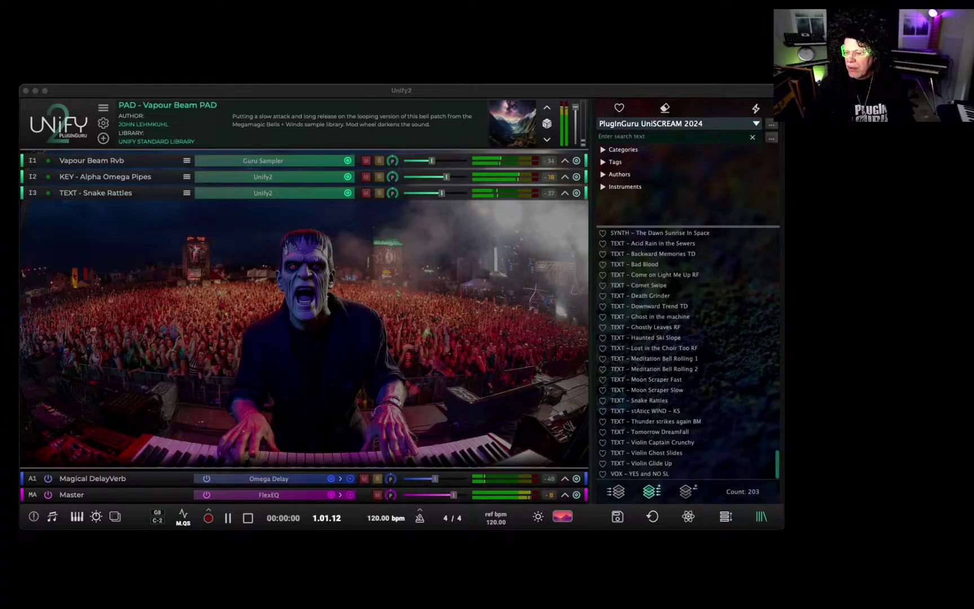
{"action": "key", "text": "space"}
{"action": "key", "text": "space"}
{"action": "key", "text": "space"}
{"action": "key", "text": "space"}
{"action": "key", "text": "space"}
{"action": "key", "text": "space"}
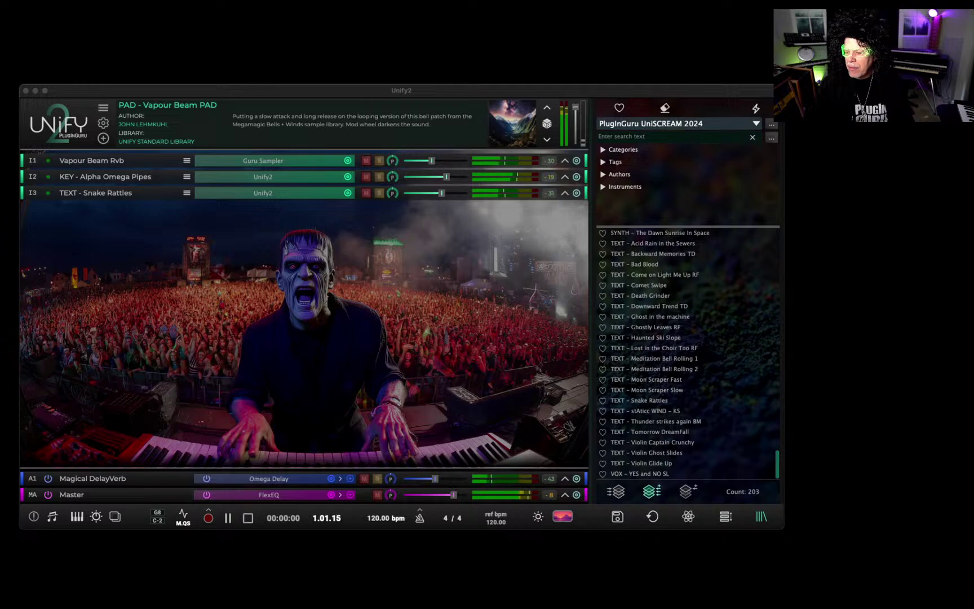
{"action": "key", "text": "space"}
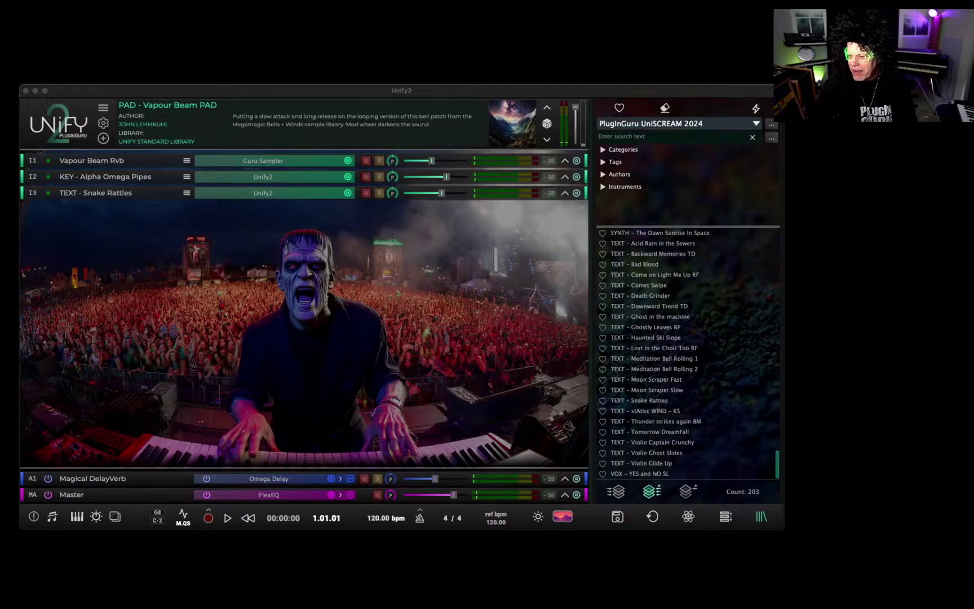
{"action": "key", "text": "space"}
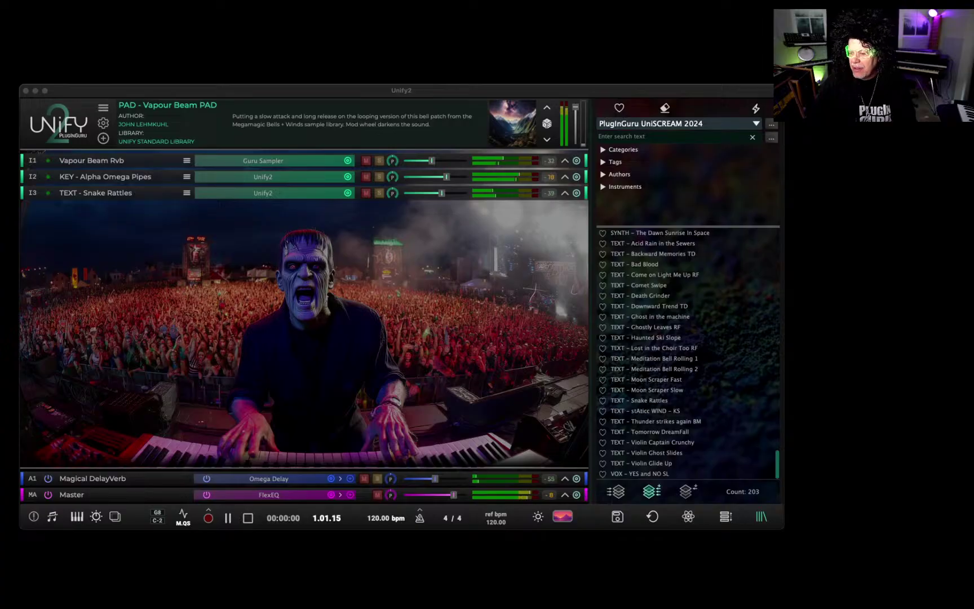
{"action": "key", "text": "space"}
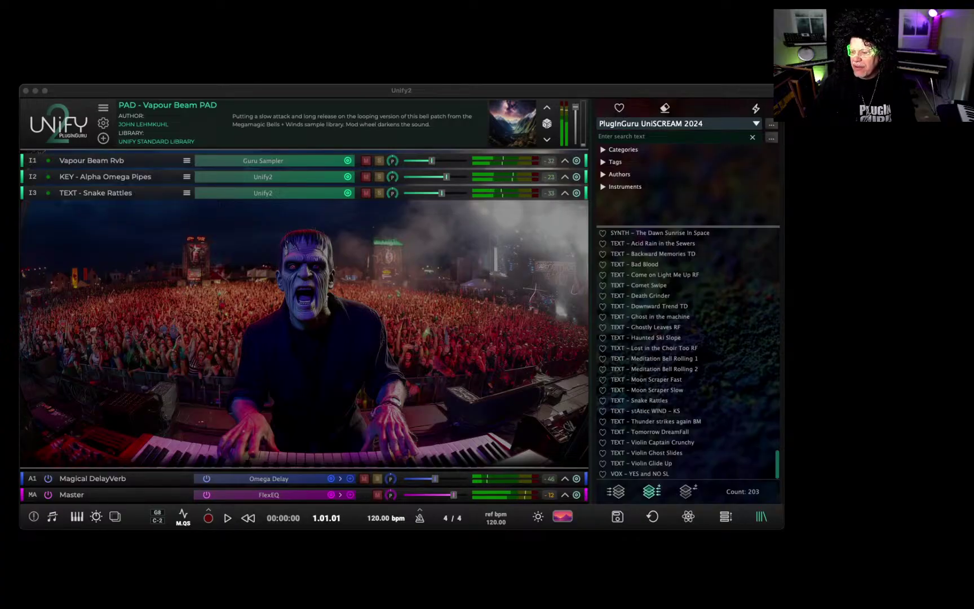